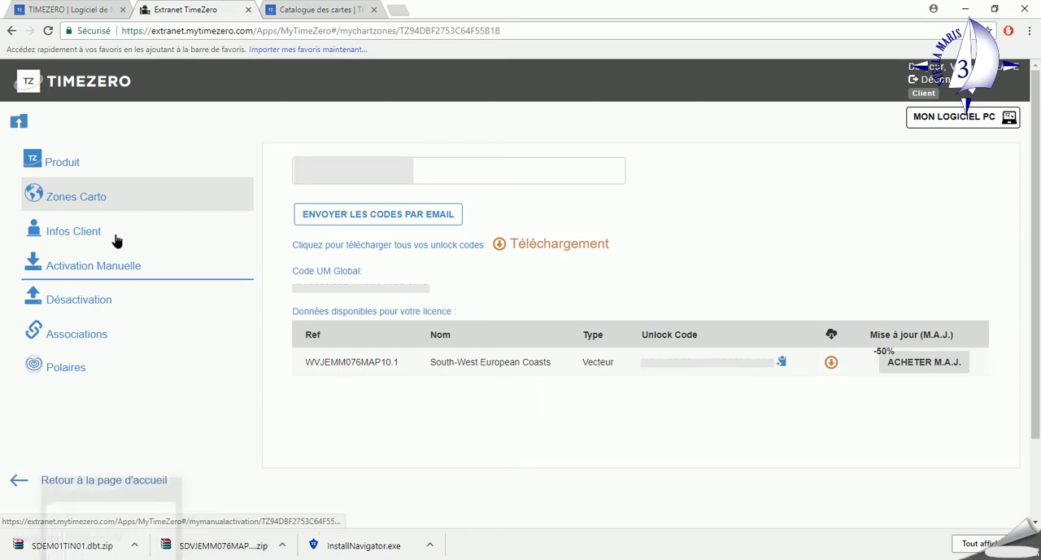
Open the product information for the TZ Navigator licence and copy its identification number.
{"action": "left_click", "coordinate": [102, 164]}
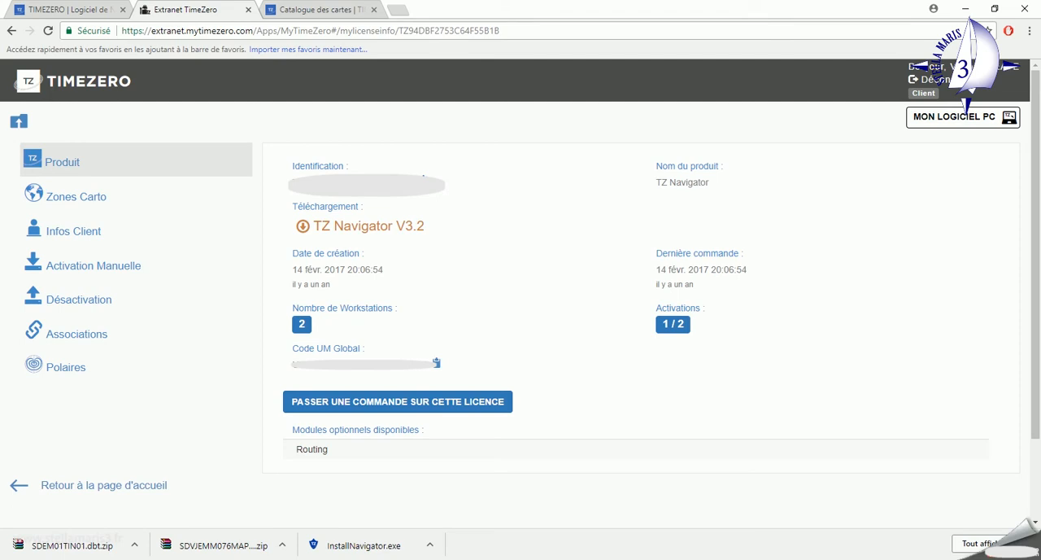
{"action": "left_click", "coordinate": [424, 177]}
{"action": "right_click", "coordinate": [295, 182]}
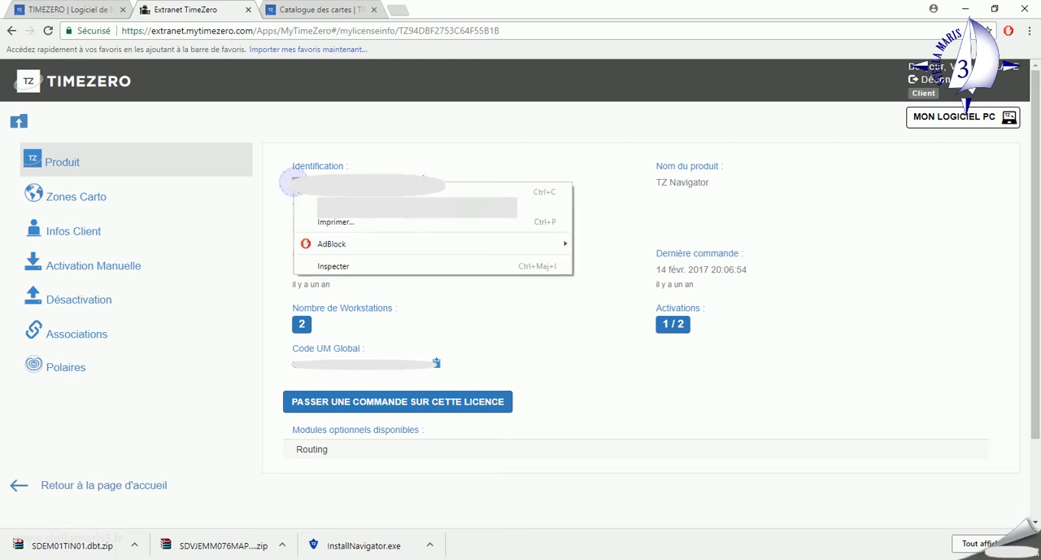
{"action": "left_click", "coordinate": [326, 193]}
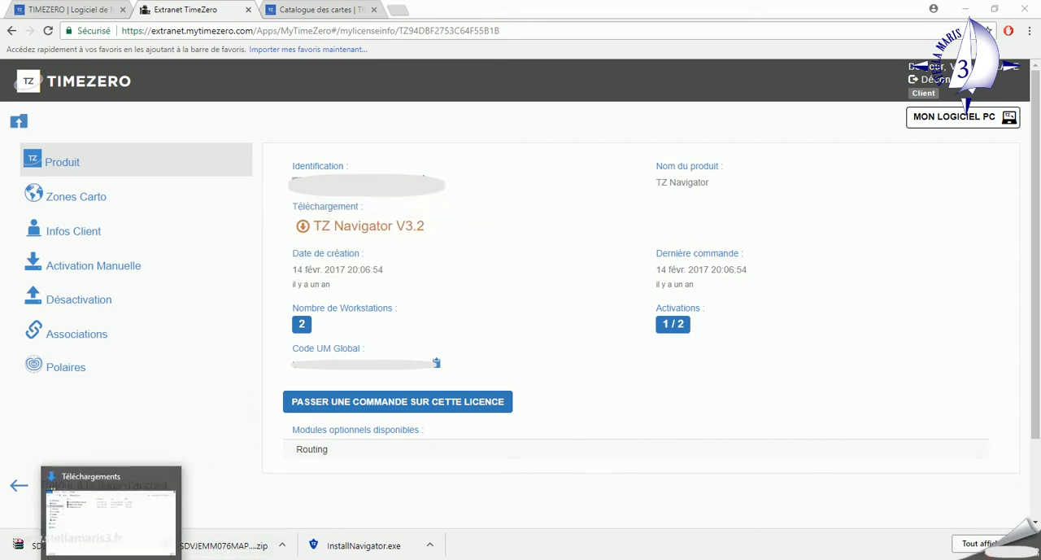
Launch InstallNavigator.exe from the Téléchargements folder, and close the browser and the folder window.
{"action": "left_click", "coordinate": [113, 559]}
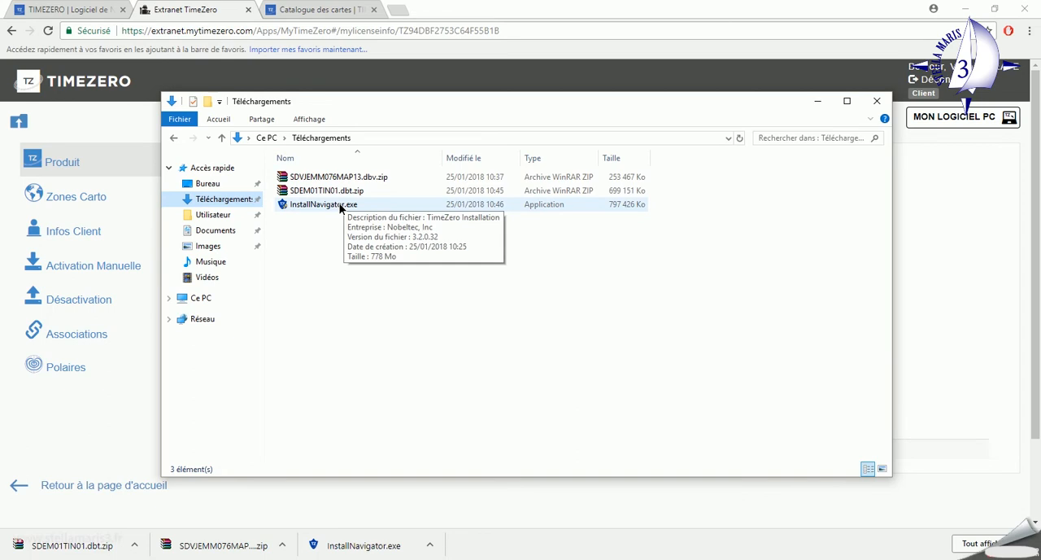
{"action": "double_click", "coordinate": [340, 207]}
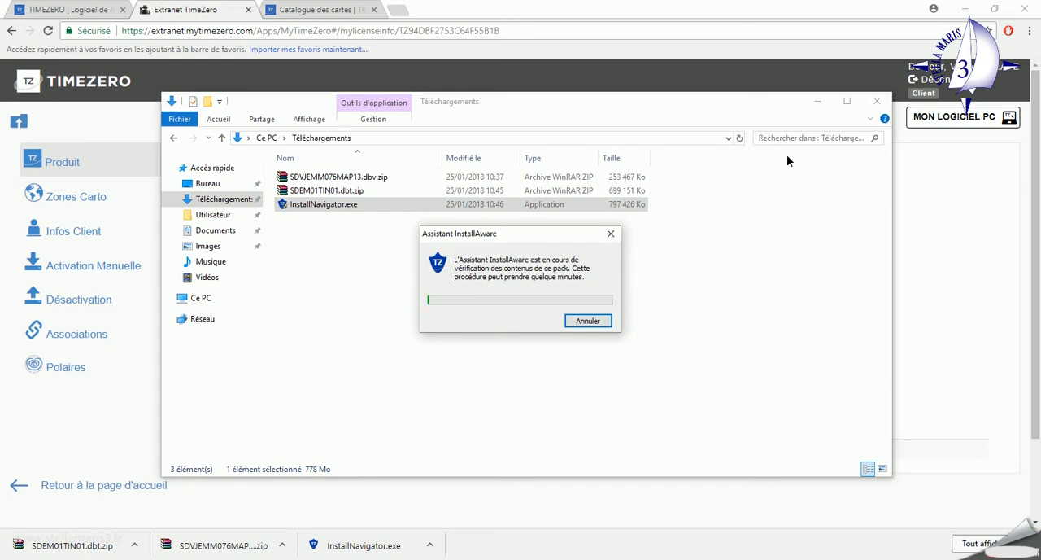
{"action": "left_click", "coordinate": [1027, 13]}
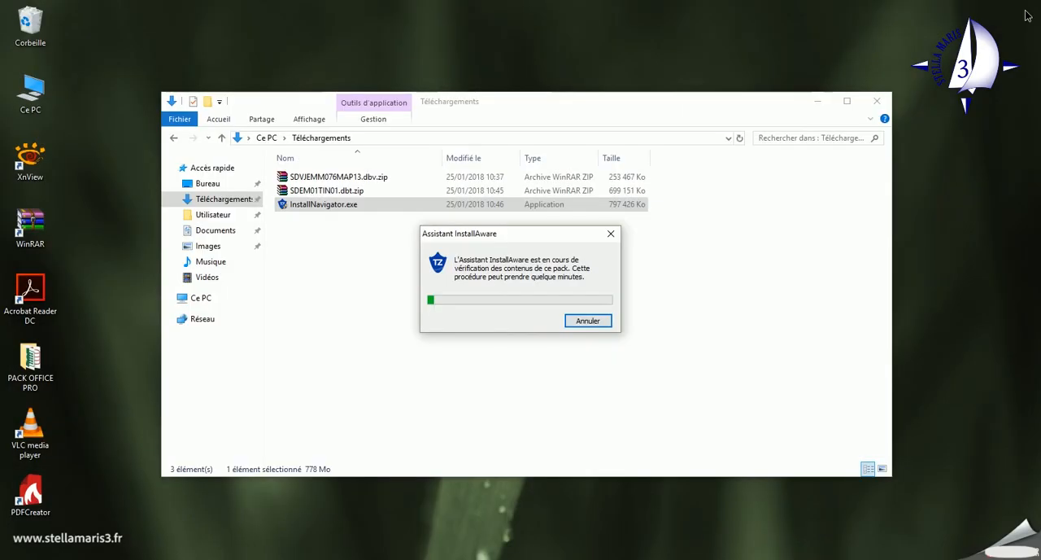
{"action": "left_click", "coordinate": [883, 101]}
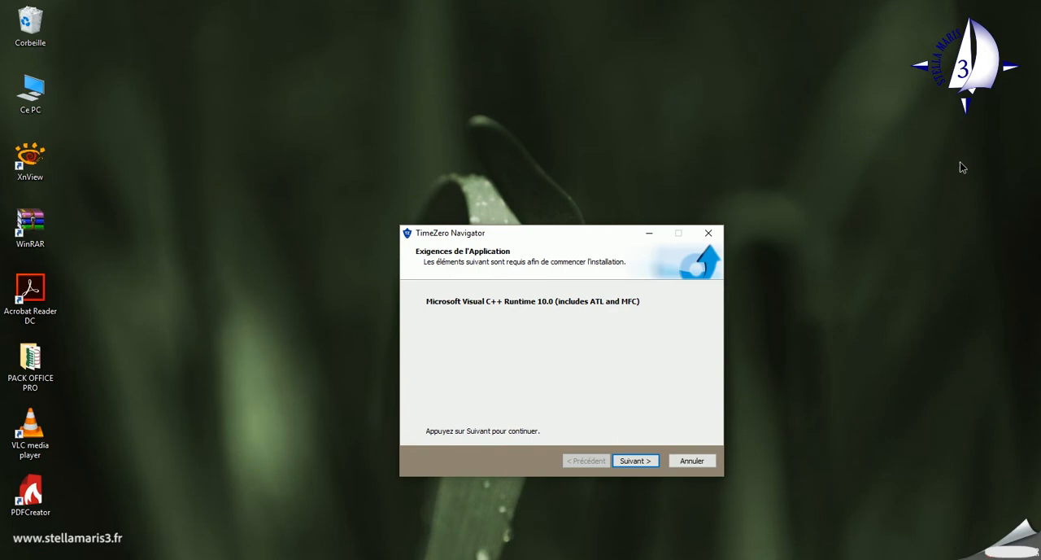
Install TimeZero Navigator for all users with the licence terms accepted and the default program folder, finishing with the program launched.
{"action": "left_click", "coordinate": [639, 461]}
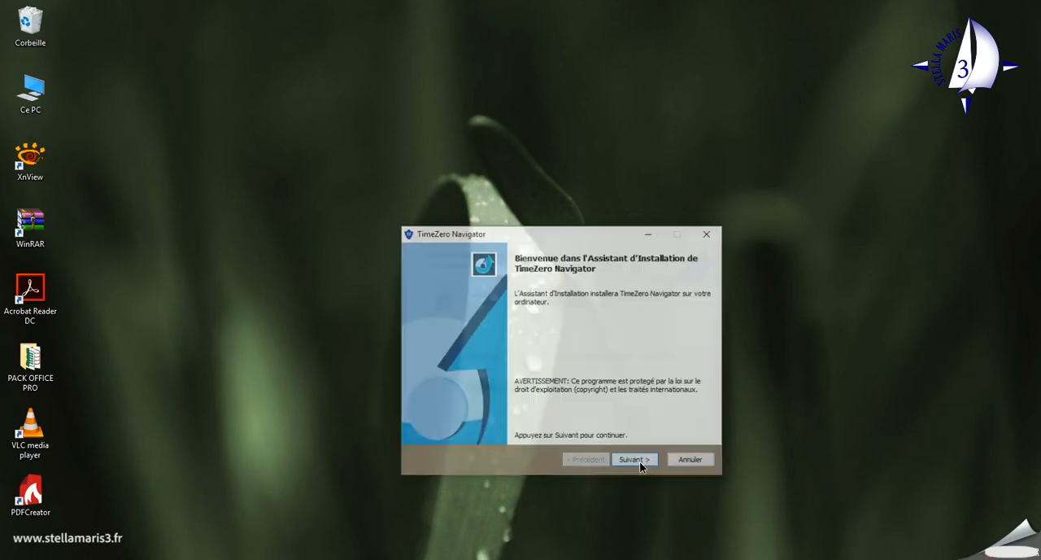
{"action": "left_click", "coordinate": [639, 461]}
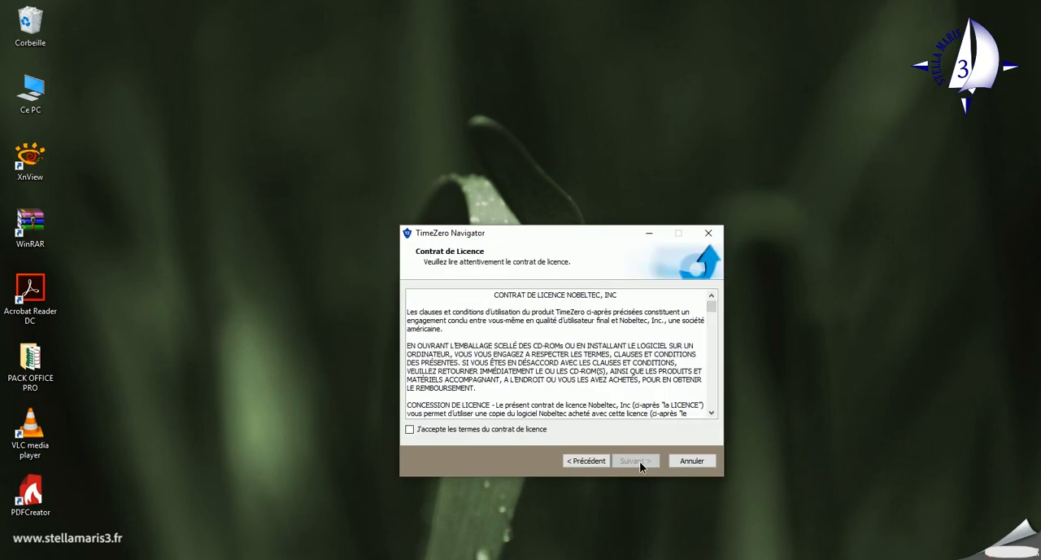
{"action": "left_click", "coordinate": [409, 429]}
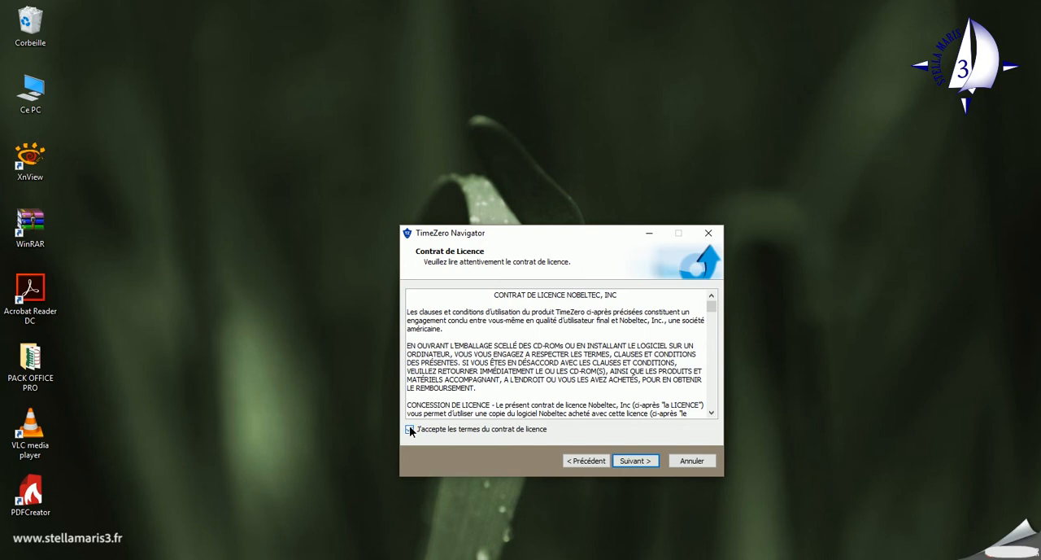
{"action": "left_click", "coordinate": [634, 460]}
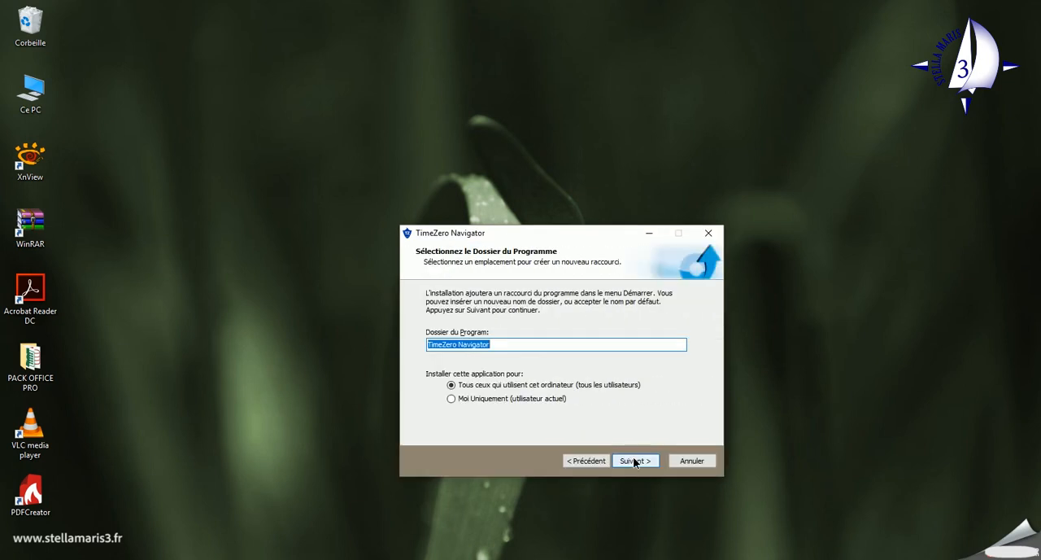
{"action": "left_click", "coordinate": [635, 461]}
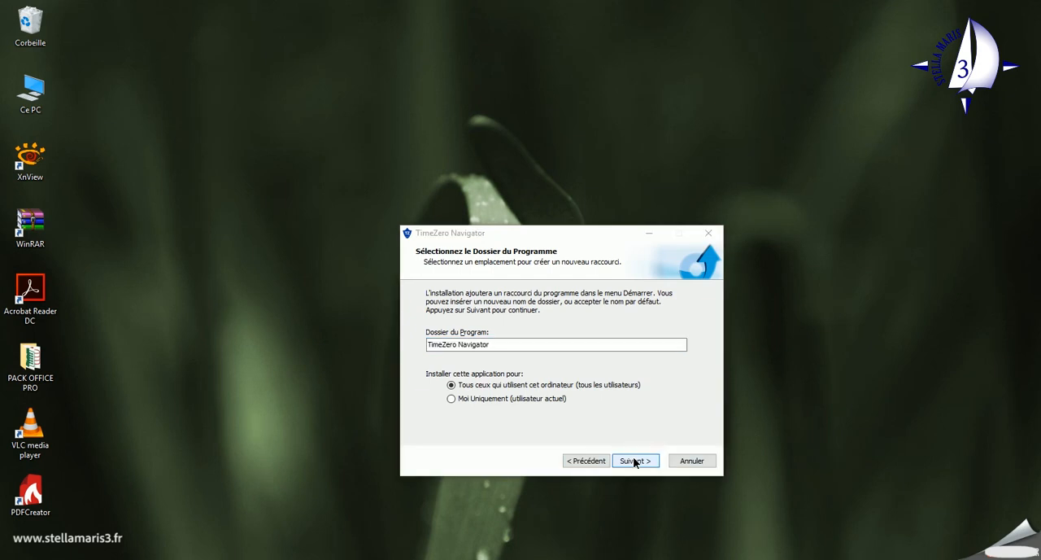
{"action": "left_click", "coordinate": [635, 461]}
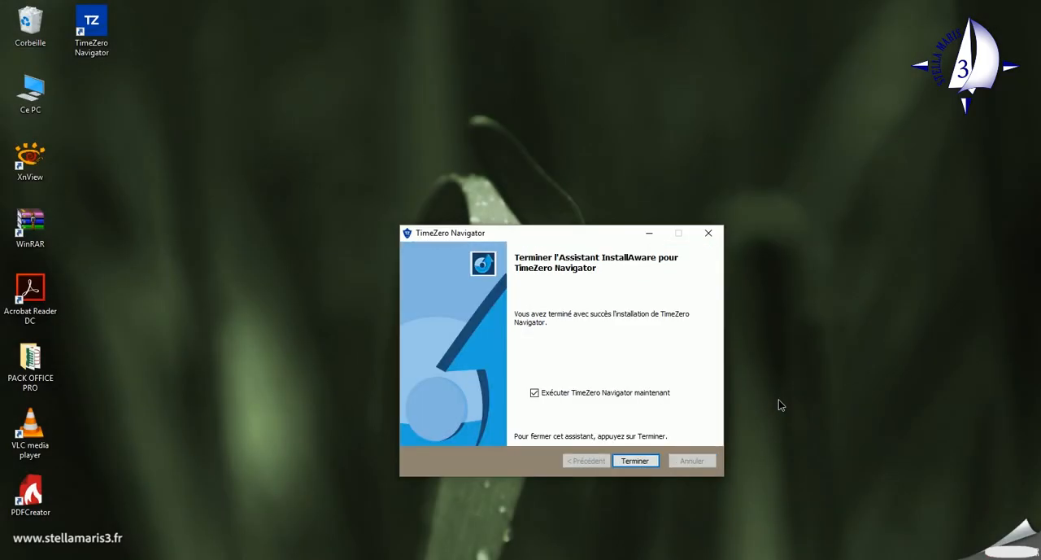
{"action": "left_click", "coordinate": [638, 461]}
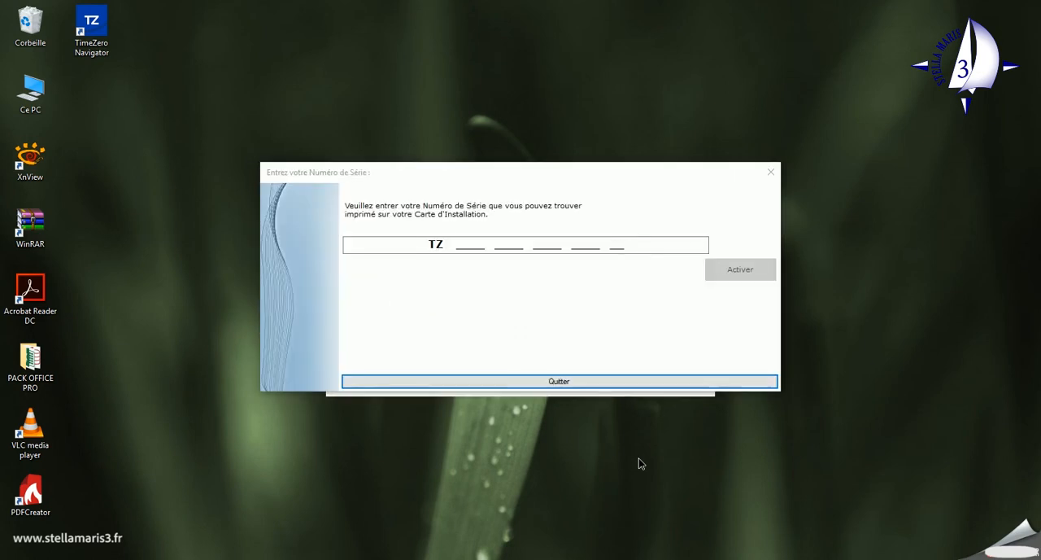
Paste the licence serial number, activate the software, and start it in À Terre mode.
{"action": "left_click", "coordinate": [458, 241]}
{"action": "type", "text": "5"}
{"action": "right_click", "coordinate": [464, 248]}
{"action": "left_click", "coordinate": [637, 311]}
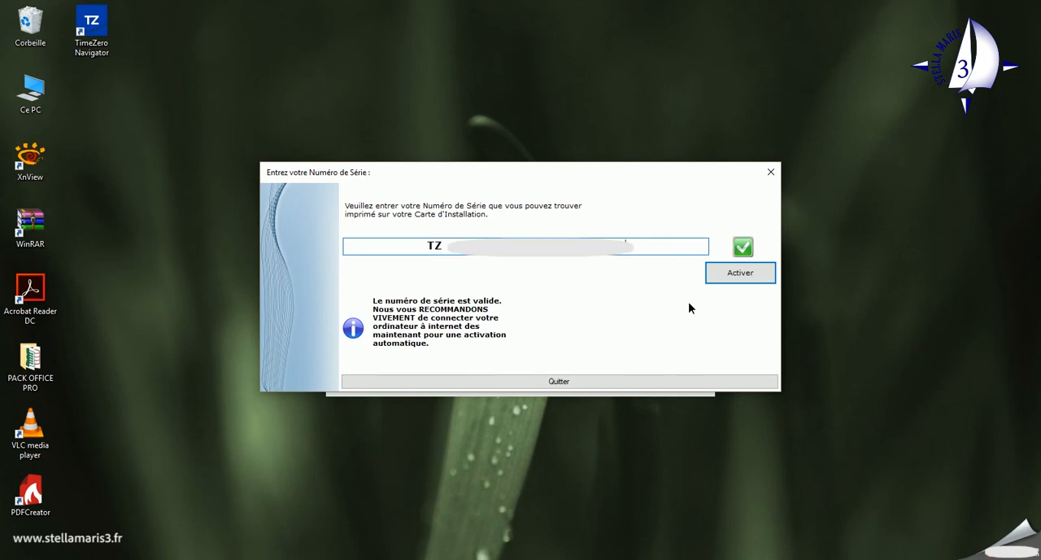
{"action": "left_click", "coordinate": [738, 274]}
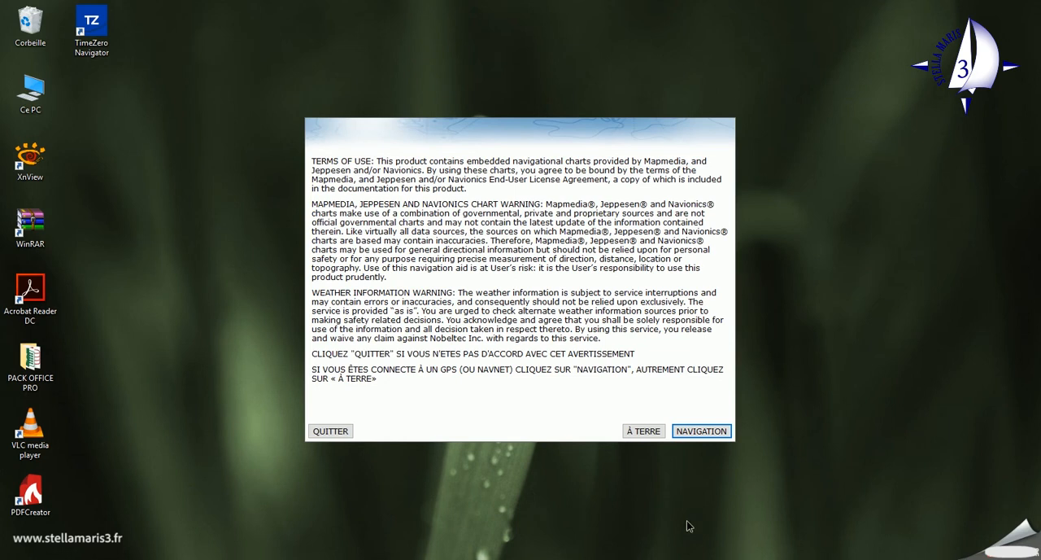
{"action": "left_click", "coordinate": [655, 437]}
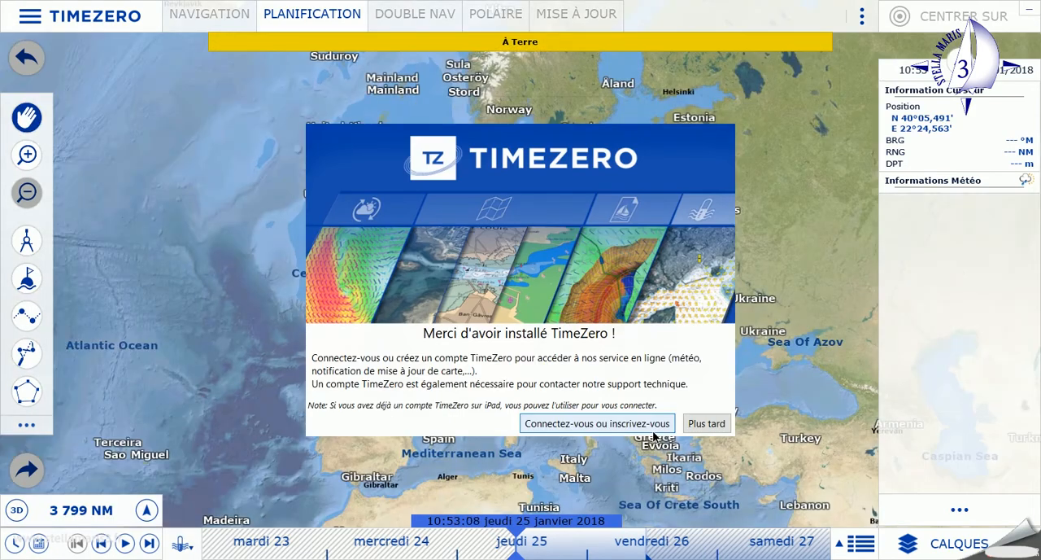
Sign in to the TimeZero account with the e-mail and password, with Se souvenir de moi enabled, to register the licence.
{"action": "left_click", "coordinate": [595, 425]}
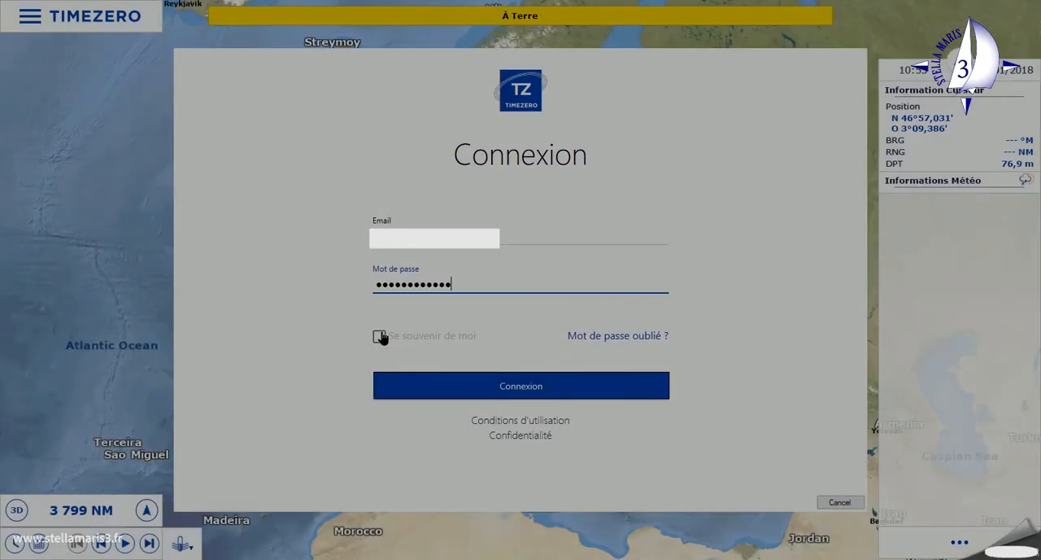
{"action": "left_click", "coordinate": [380, 336]}
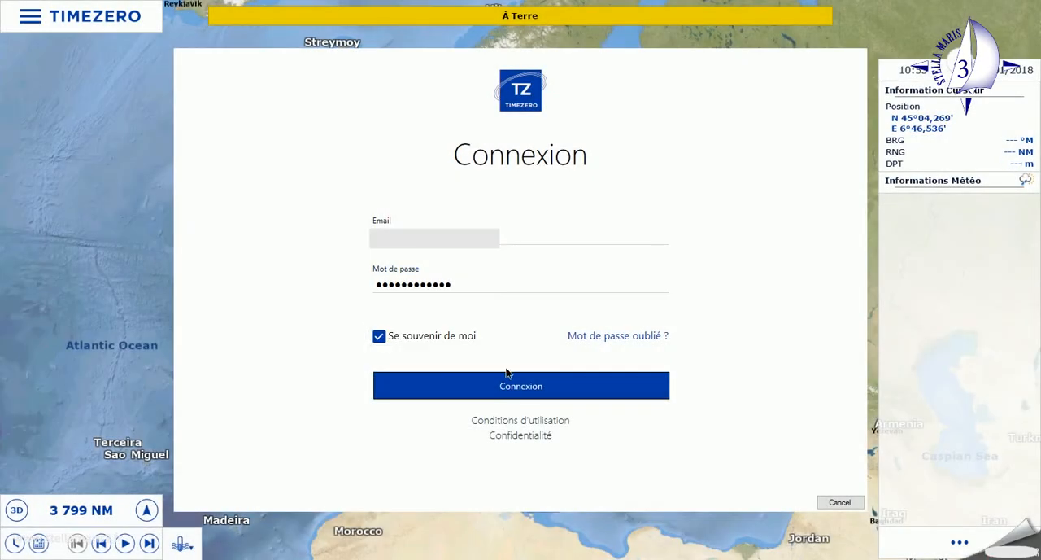
{"action": "left_click", "coordinate": [521, 388]}
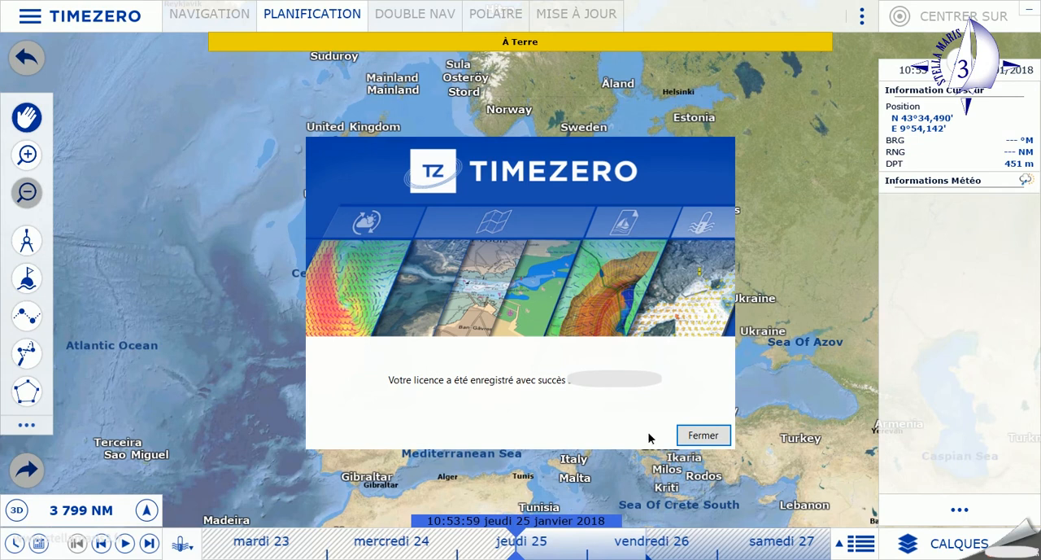
{"action": "left_click", "coordinate": [716, 437]}
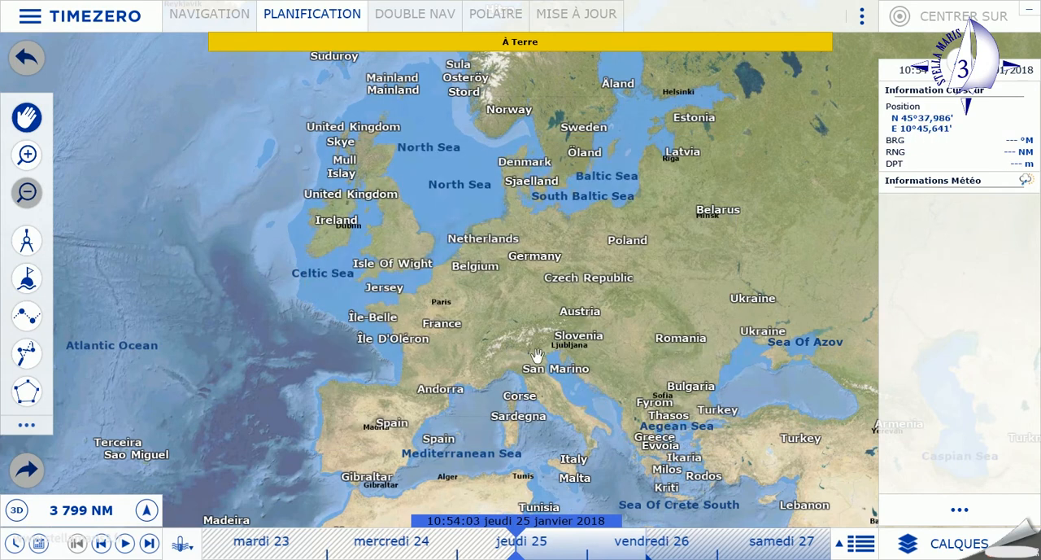
Examine the preinstalled chart's level of detail from Europe down to the Mediterranean coast around Saint-Raphaël.
{"action": "left_click_drag", "start_coordinate": [541, 359], "coordinate": [504, 307]}
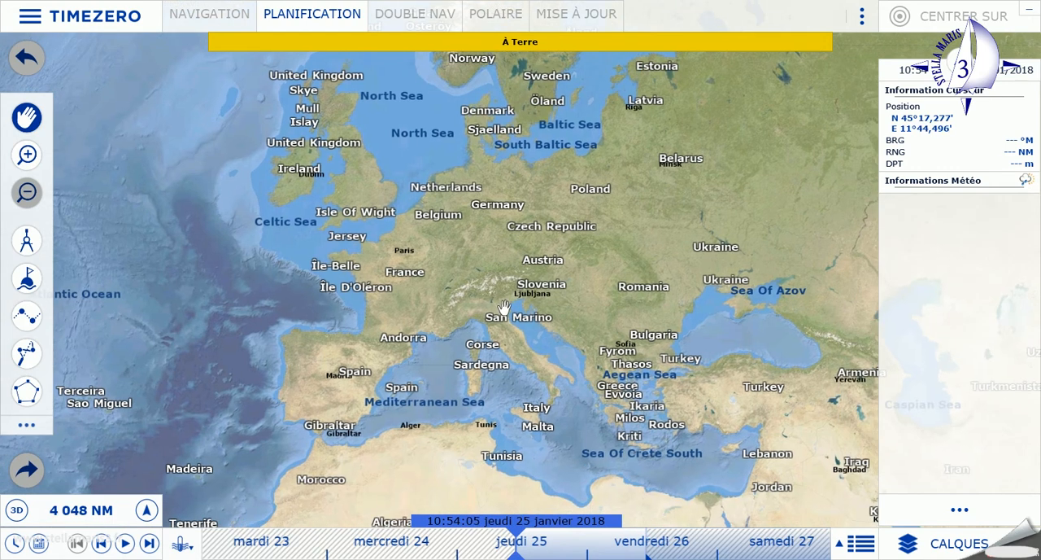
{"action": "left_click", "coordinate": [30, 152]}
{"action": "left_click", "coordinate": [31, 153]}
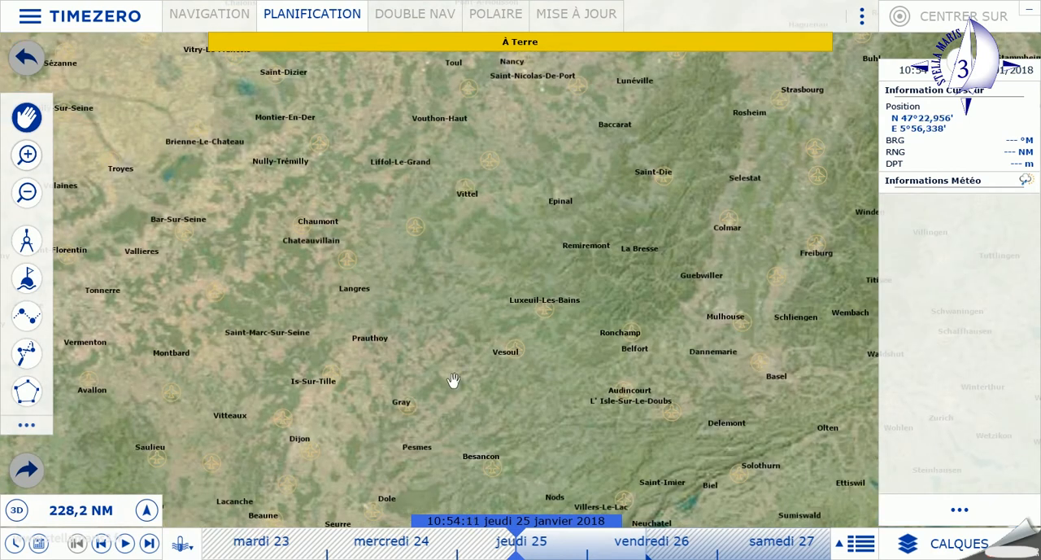
{"action": "left_click_drag", "start_coordinate": [493, 393], "coordinate": [379, 161]}
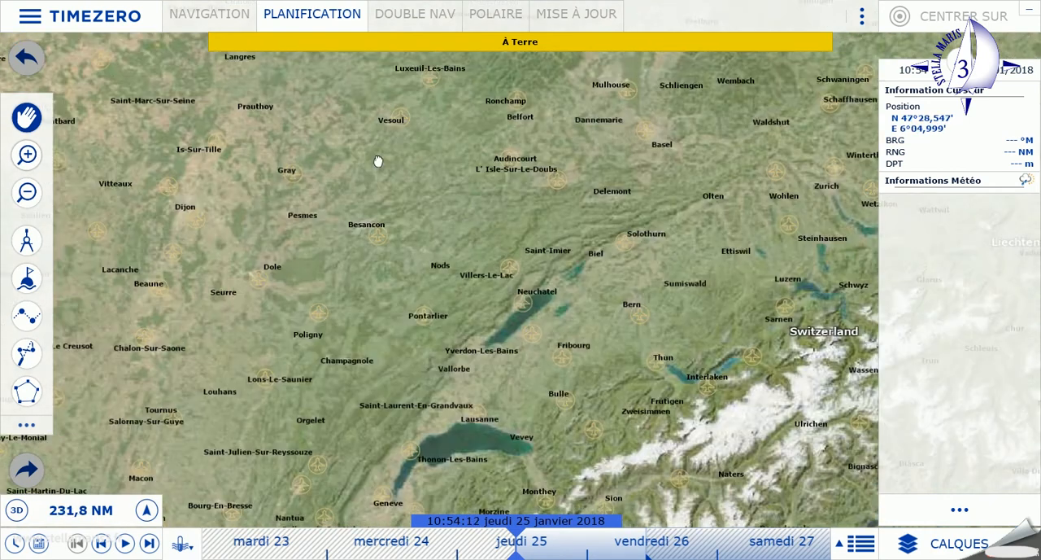
{"action": "left_click_drag", "start_coordinate": [514, 418], "coordinate": [365, 86]}
{"action": "left_click_drag", "start_coordinate": [488, 304], "coordinate": [397, 100]}
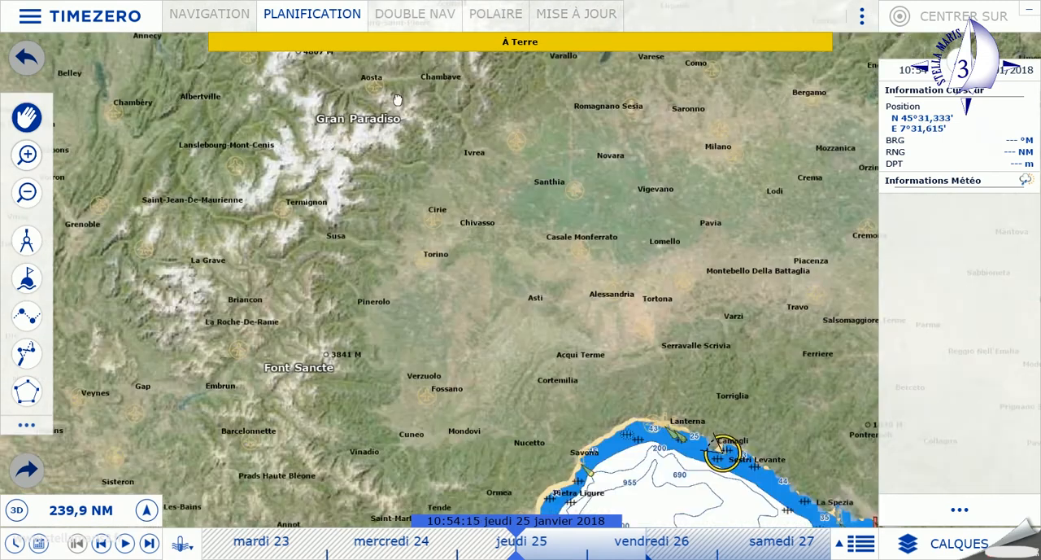
{"action": "left_click_drag", "start_coordinate": [530, 388], "coordinate": [455, 180]}
{"action": "left_click_drag", "start_coordinate": [488, 270], "coordinate": [417, 206]}
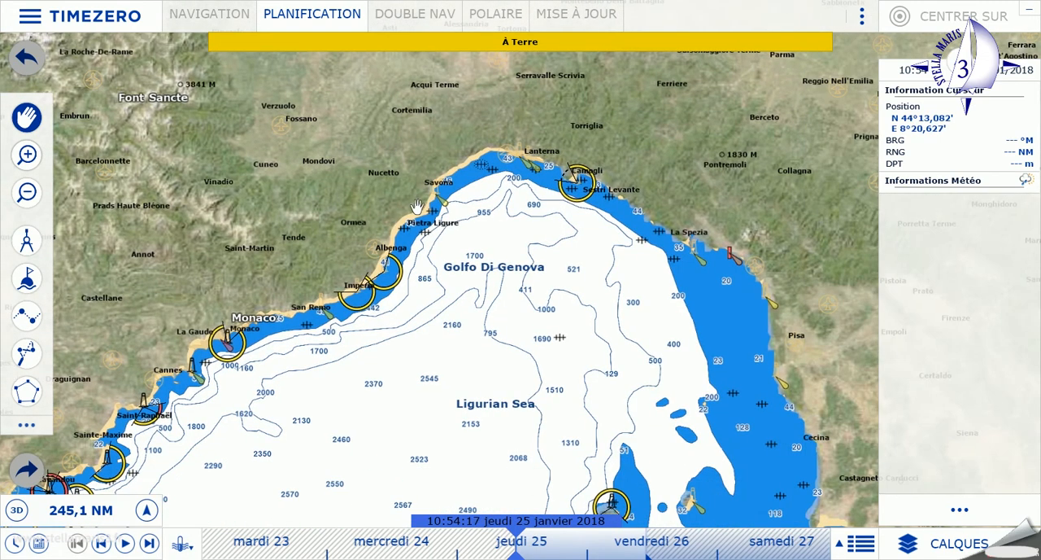
{"action": "left_click", "coordinate": [26, 157]}
{"action": "left_click_drag", "start_coordinate": [231, 309], "coordinate": [517, 269]}
{"action": "left_click_drag", "start_coordinate": [743, 184], "coordinate": [745, 182]}
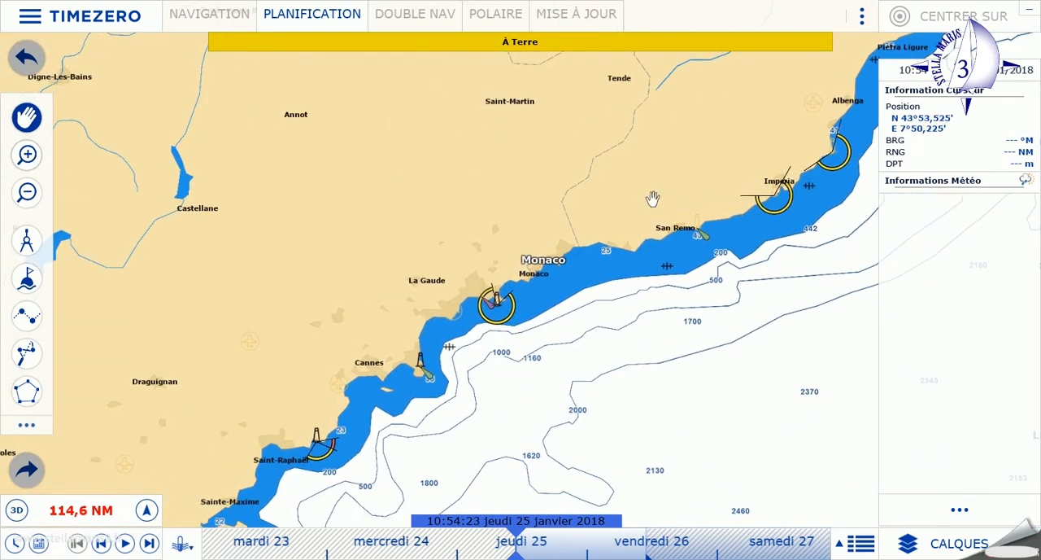
{"action": "left_click_drag", "start_coordinate": [376, 377], "coordinate": [666, 147]}
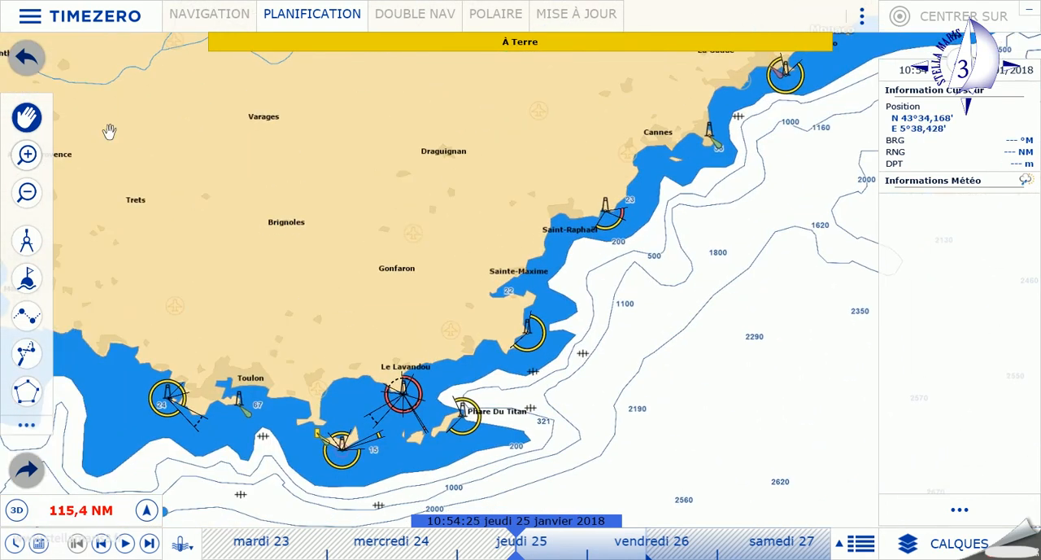
{"action": "left_click", "coordinate": [27, 155]}
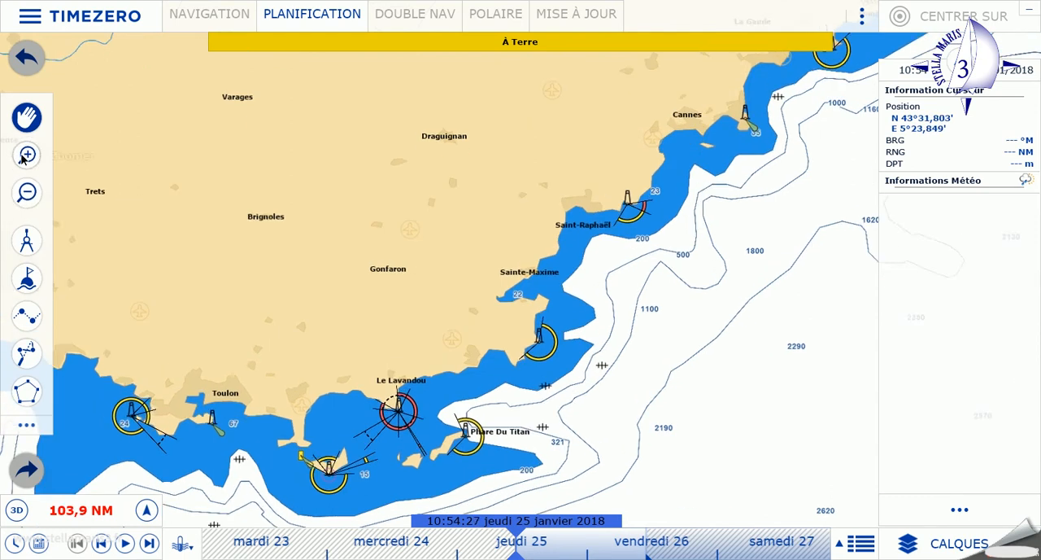
{"action": "left_click", "coordinate": [27, 154]}
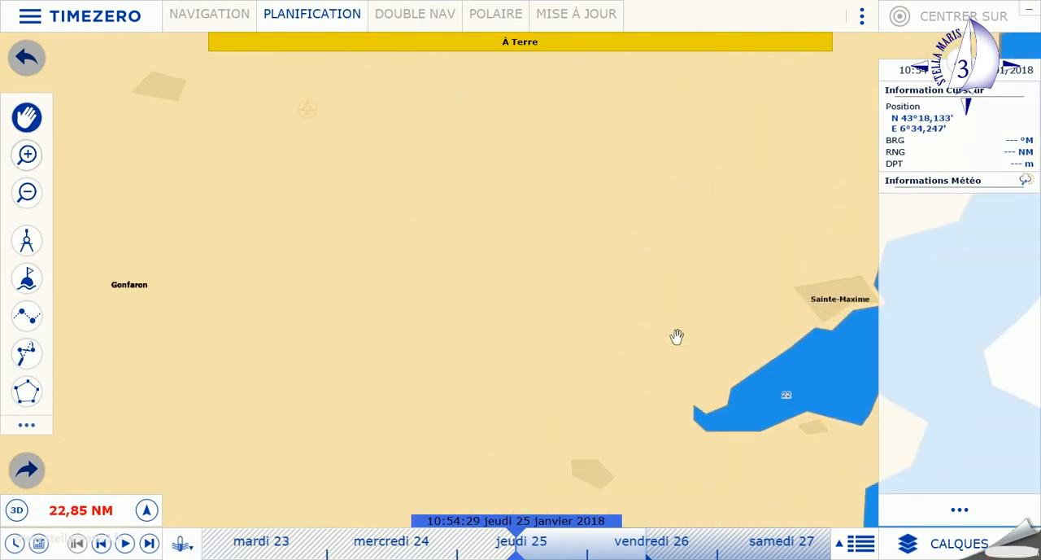
{"action": "left_click_drag", "start_coordinate": [672, 339], "coordinate": [123, 460]}
{"action": "left_click_drag", "start_coordinate": [463, 189], "coordinate": [394, 307]}
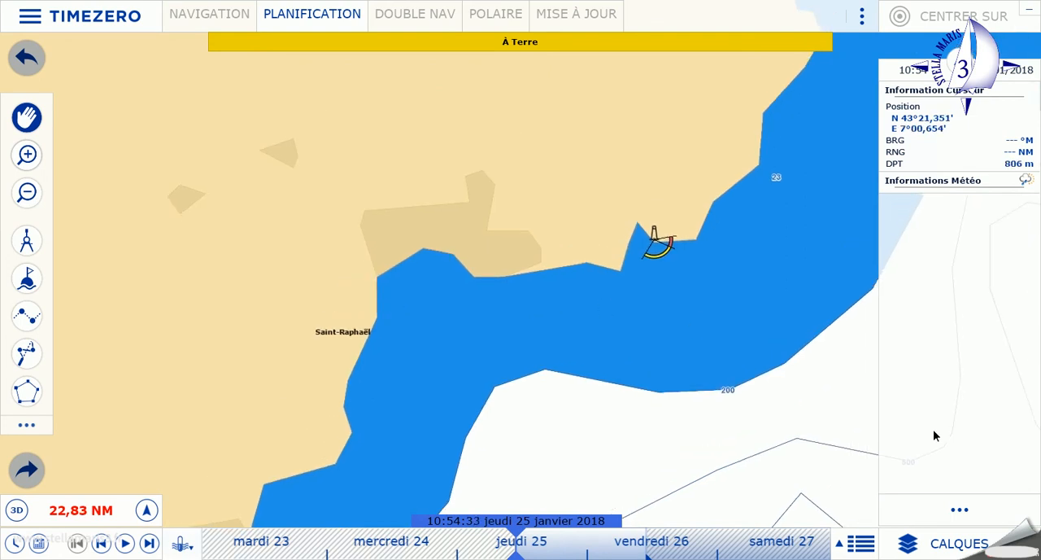
Turn off the Photo Satellite layer in the chart display and return to the chart.
{"action": "left_click", "coordinate": [960, 543]}
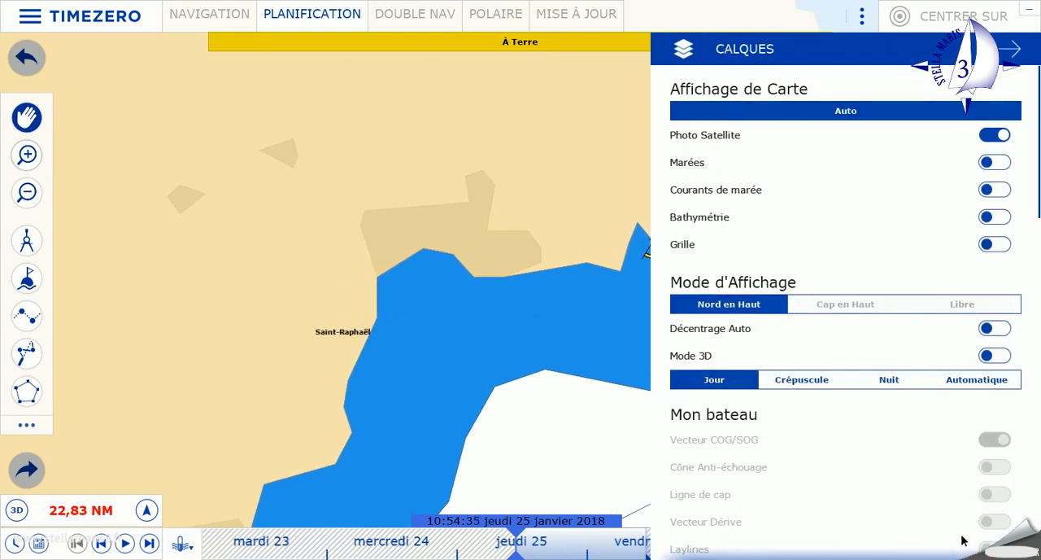
{"action": "left_click", "coordinate": [986, 139]}
{"action": "left_click", "coordinate": [487, 210]}
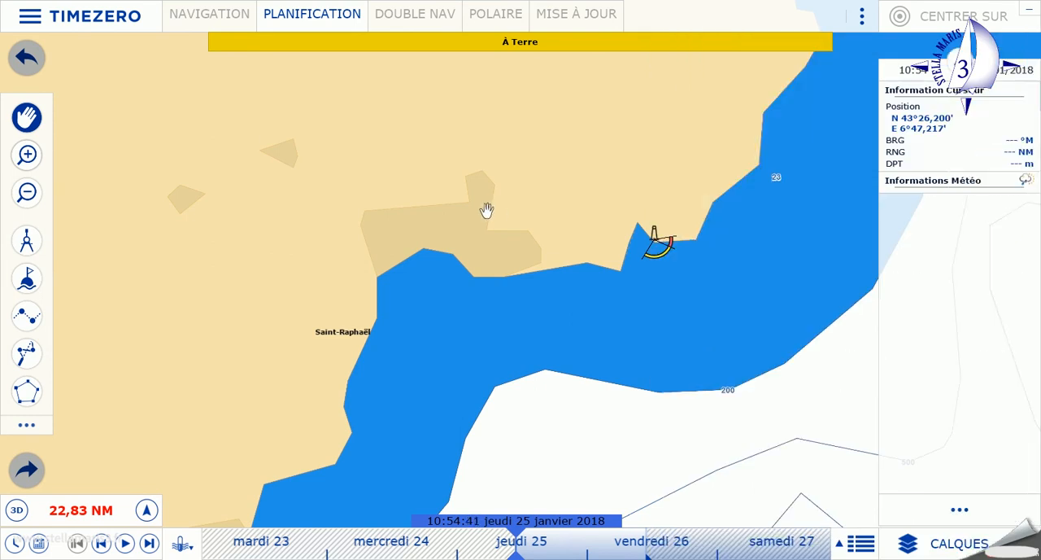
Quit TimeZero and open the Téléchargements folder in File Explorer.
{"action": "left_click", "coordinate": [24, 13]}
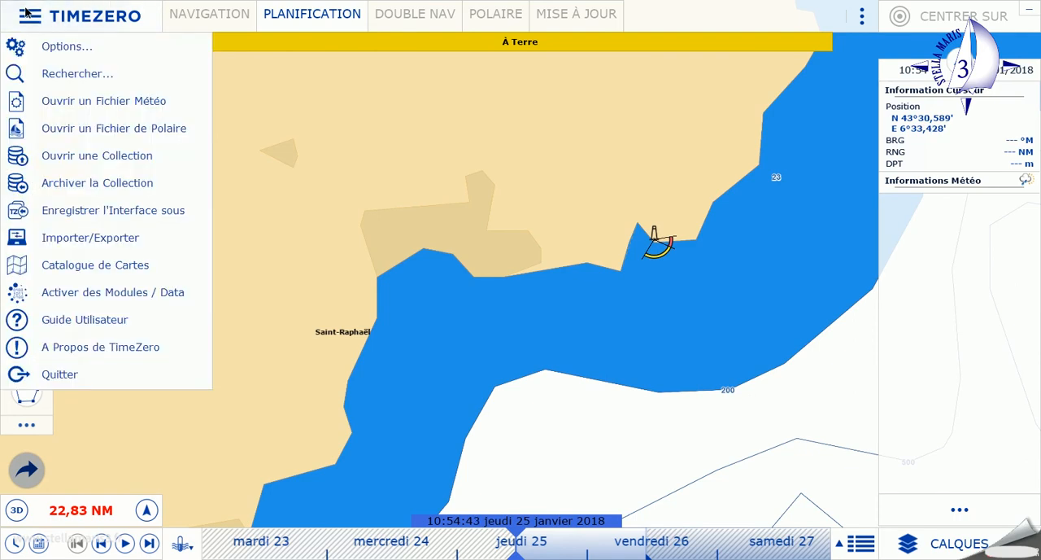
{"action": "left_click", "coordinate": [98, 376]}
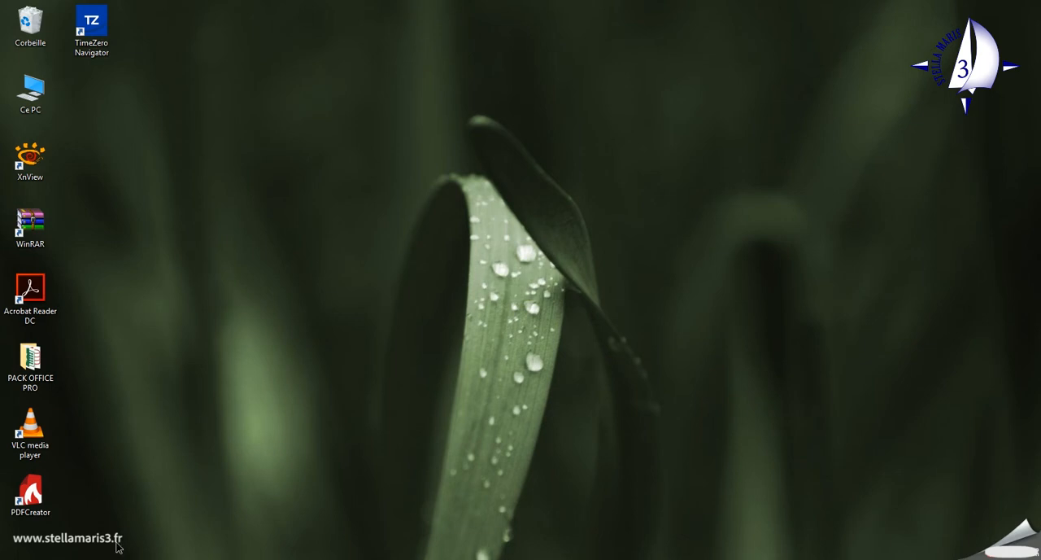
{"action": "key", "text": "super+e"}
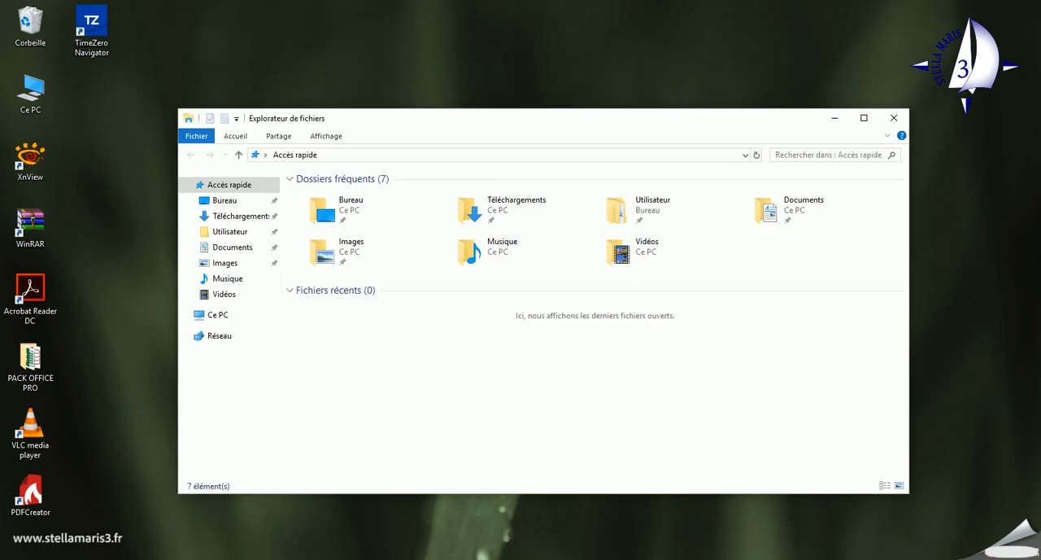
{"action": "left_click", "coordinate": [512, 203]}
{"action": "right_click", "coordinate": [512, 202]}
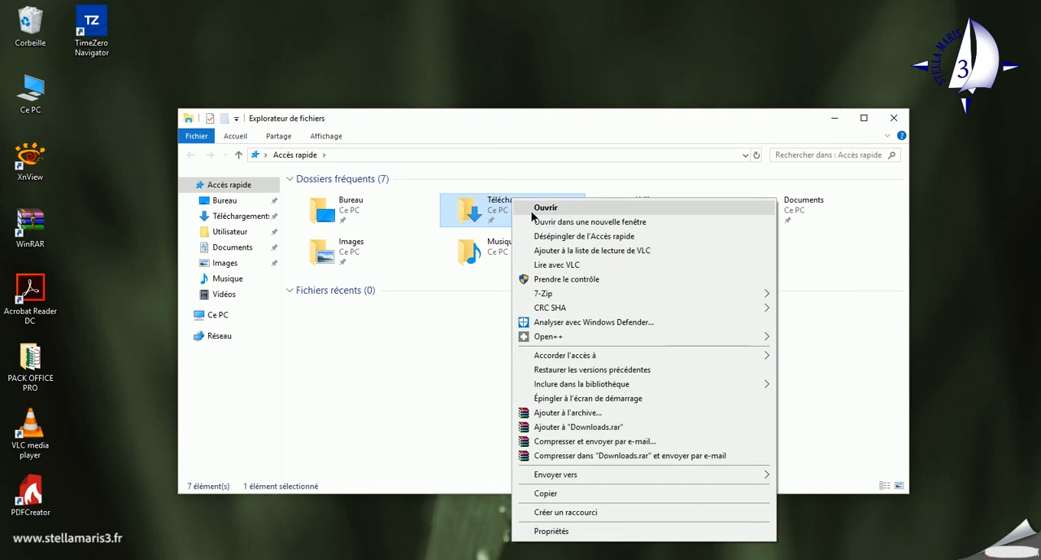
{"action": "left_click", "coordinate": [548, 210]}
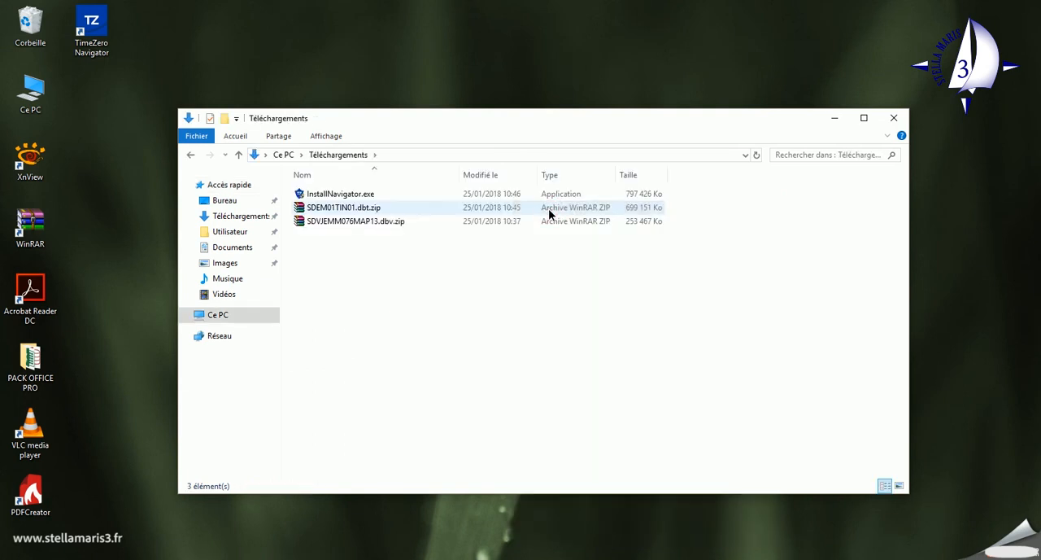
Copy the two chart archives SDEM01TIN01.dbt.zip and SDVJEMM076MAP13.dbv.zip from the Téléchargements folder.
{"action": "left_click", "coordinate": [326, 207]}
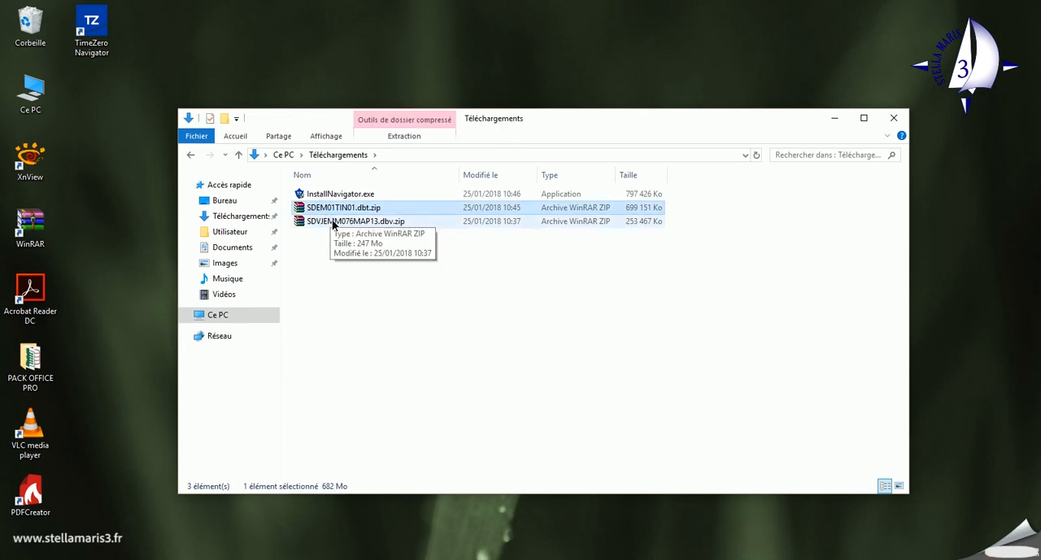
{"action": "left_click", "coordinate": [333, 221], "text": "ctrl"}
{"action": "right_click", "coordinate": [333, 222]}
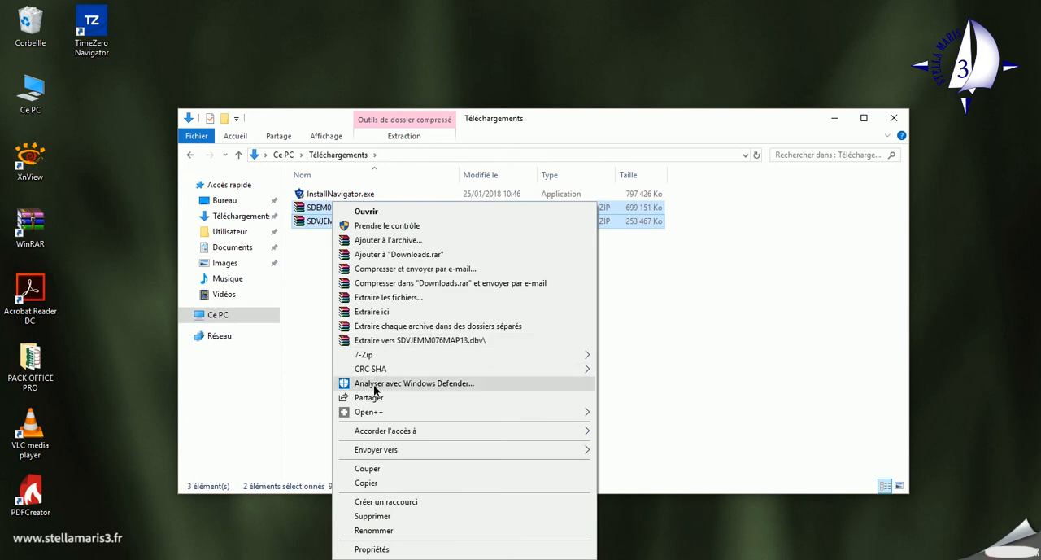
{"action": "left_click", "coordinate": [366, 483]}
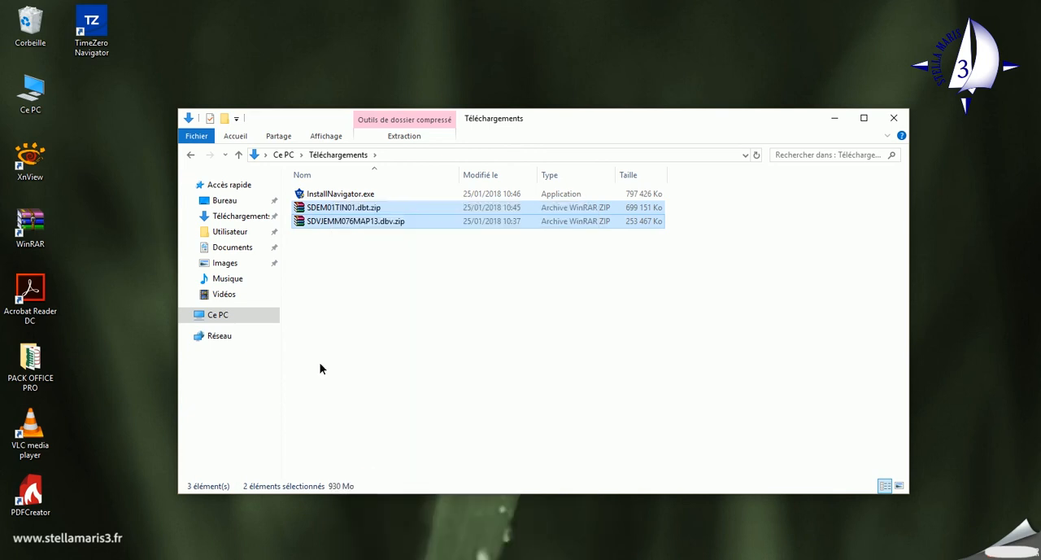
Paste the copied chart archives into Documents > My TimeZero > Downloaded Charts and close File Explorer.
{"action": "left_click", "coordinate": [236, 248]}
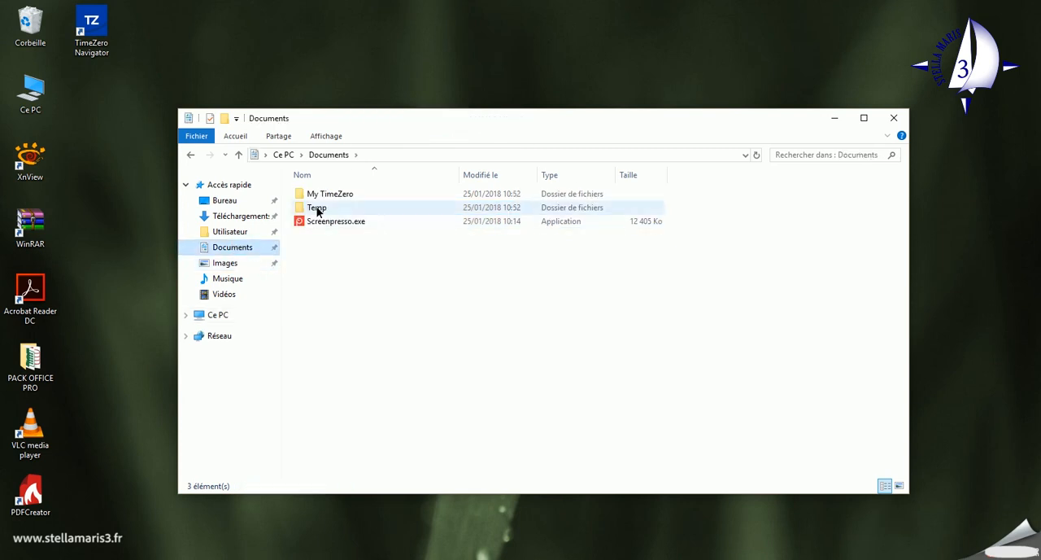
{"action": "double_click", "coordinate": [329, 195]}
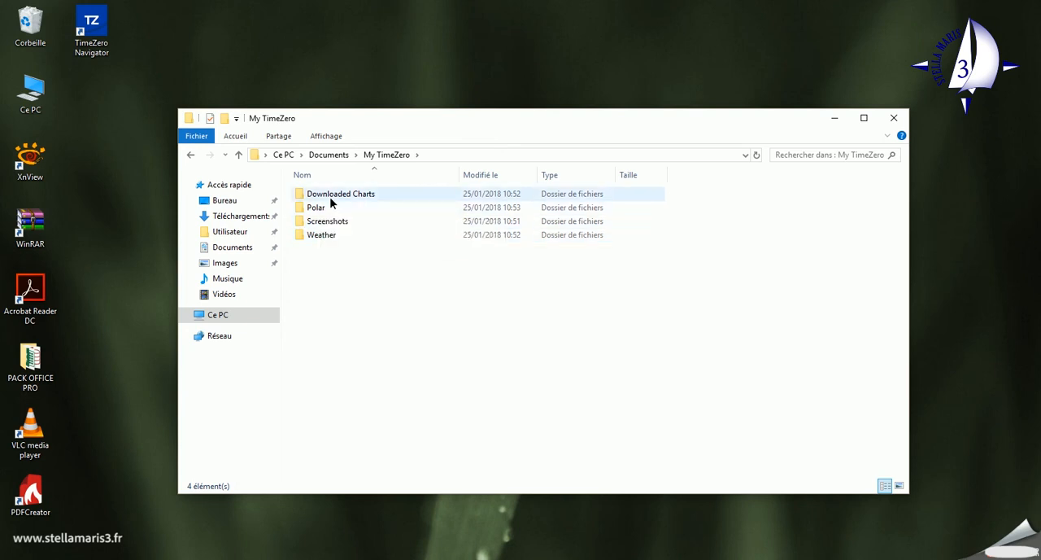
{"action": "left_click", "coordinate": [333, 198]}
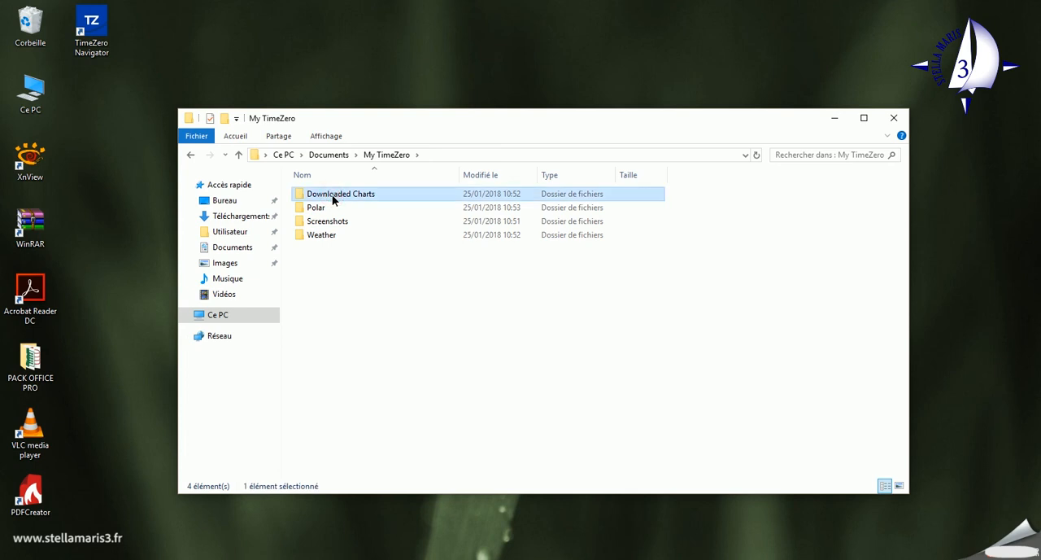
{"action": "double_click", "coordinate": [321, 197]}
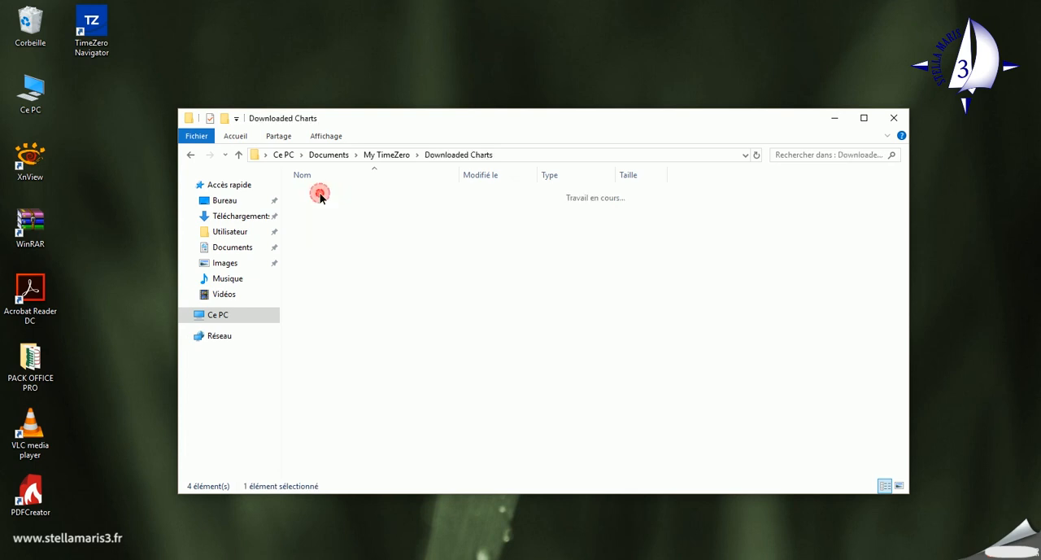
{"action": "right_click", "coordinate": [388, 266]}
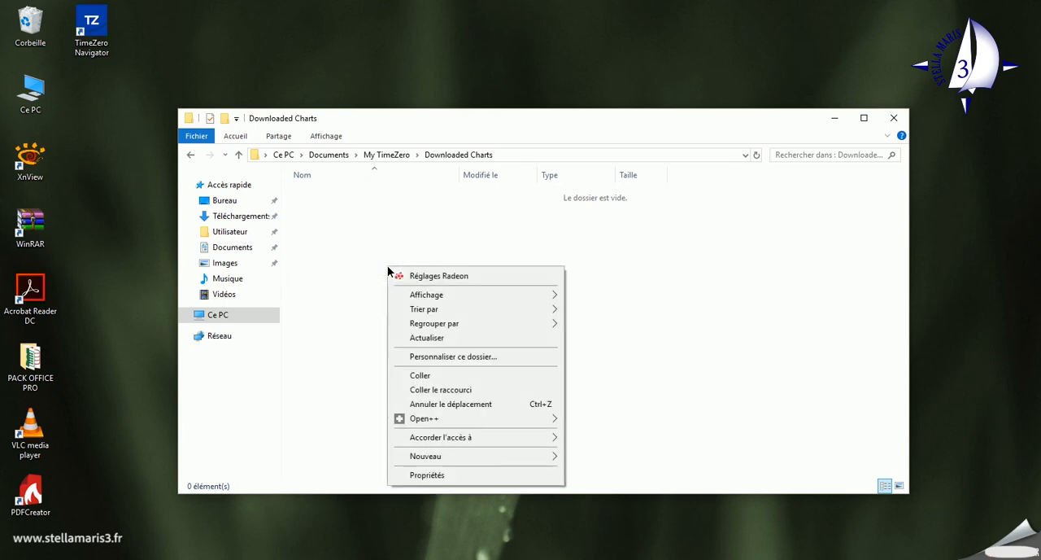
{"action": "left_click", "coordinate": [420, 376]}
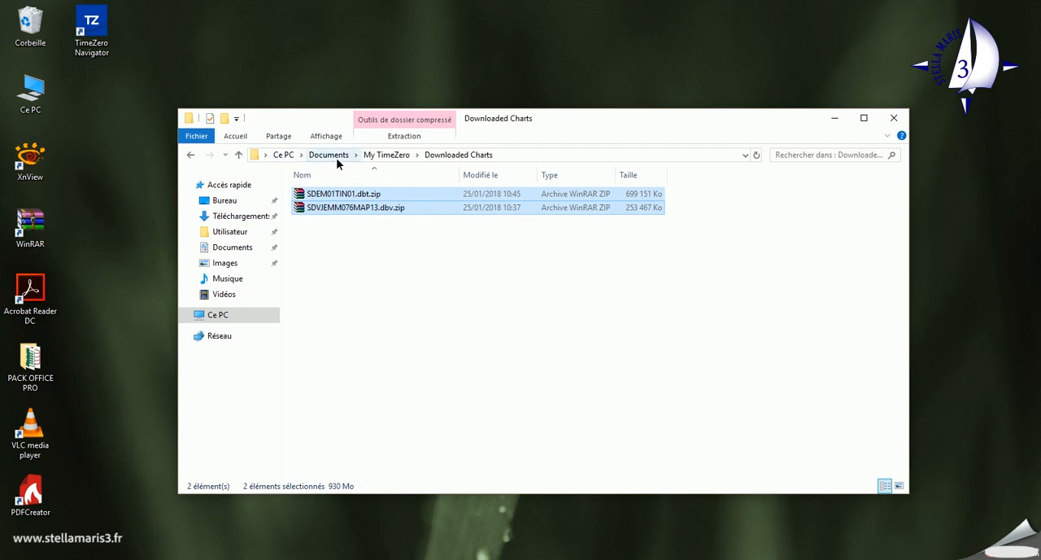
{"action": "left_click_drag", "start_coordinate": [435, 159], "coordinate": [473, 159]}
{"action": "left_click", "coordinate": [894, 118]}
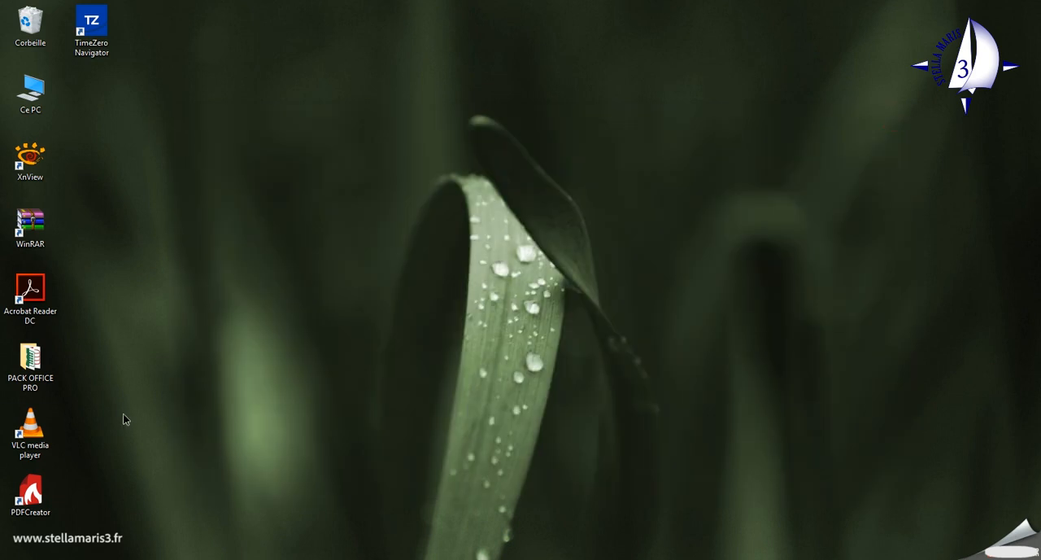
Restart TimeZero Navigator in À Terre mode and install all the detected chart files.
{"action": "double_click", "coordinate": [98, 29]}
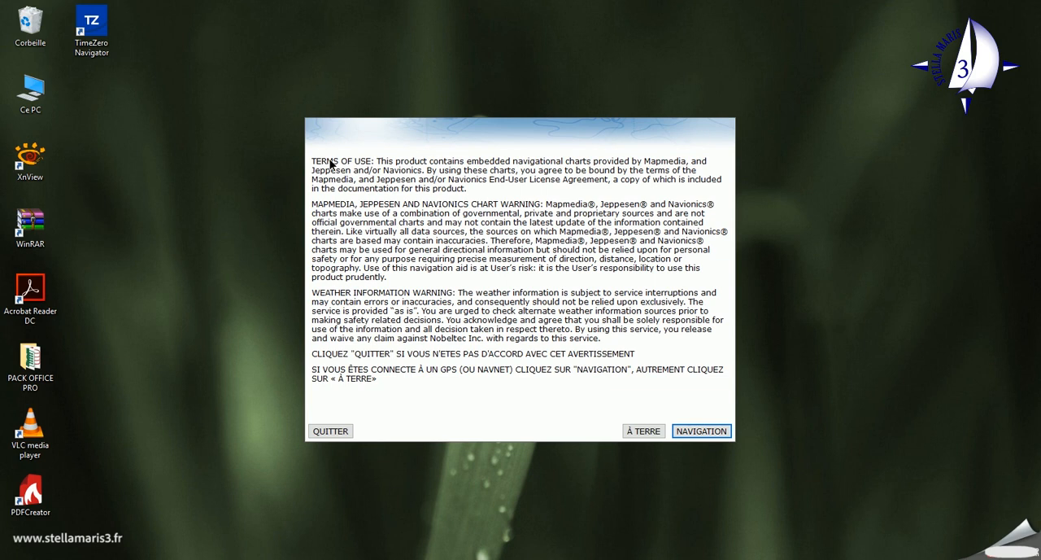
{"action": "left_click", "coordinate": [644, 431]}
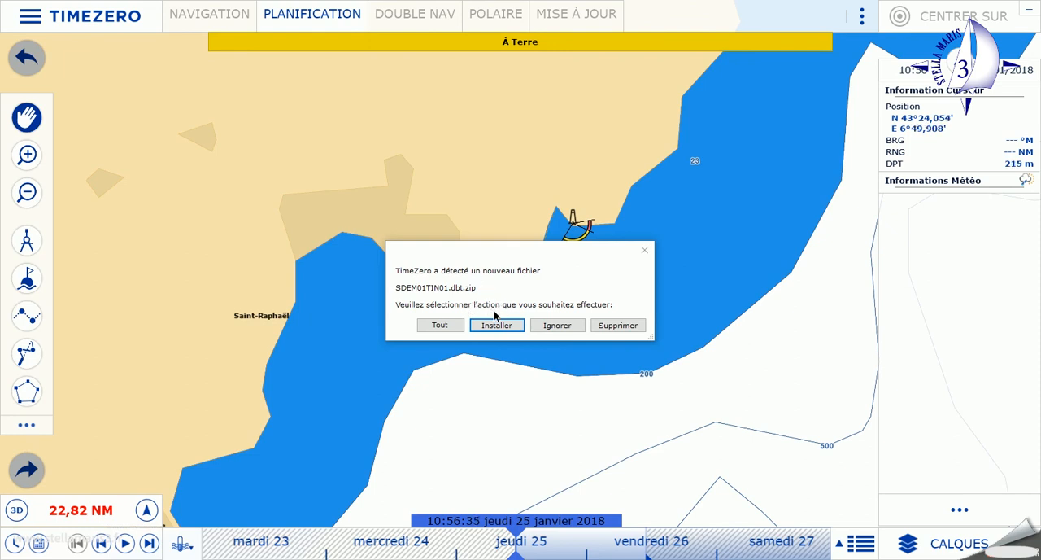
{"action": "left_click", "coordinate": [448, 324]}
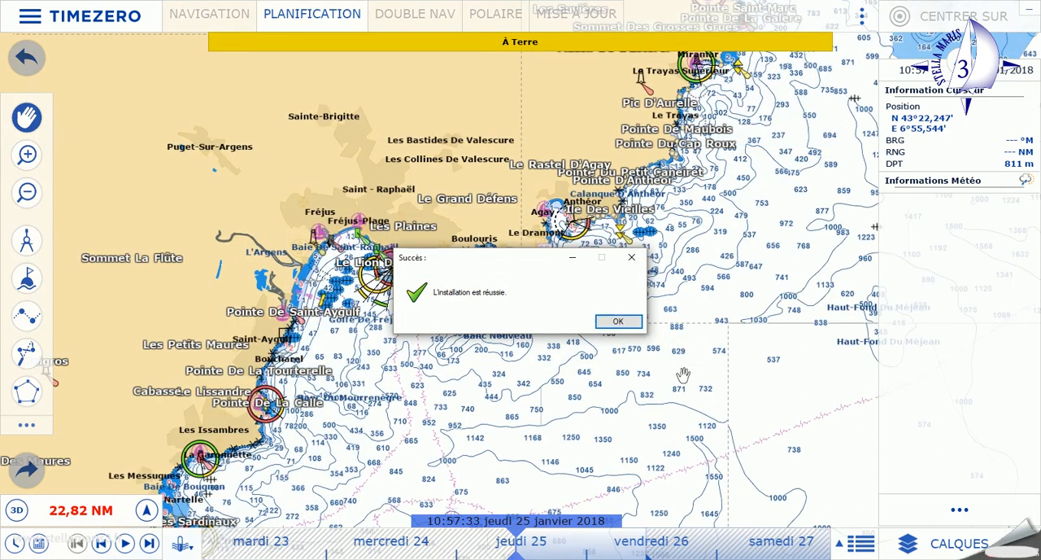
{"action": "left_click", "coordinate": [621, 320]}
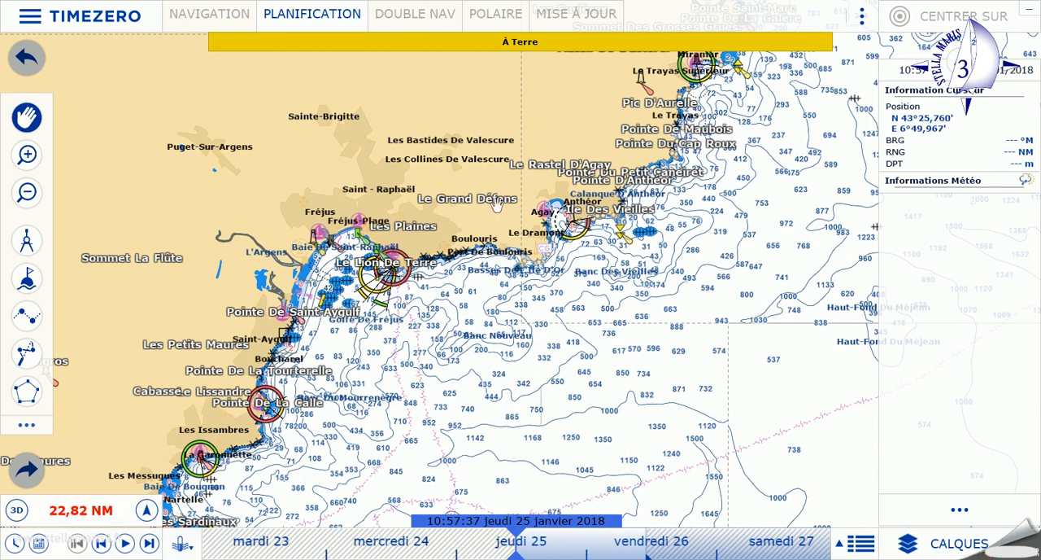
Examine the detail of the newly installed chart along the coast and harbours of Fréjus and Saint-Raphaël.
{"action": "left_click", "coordinate": [29, 155]}
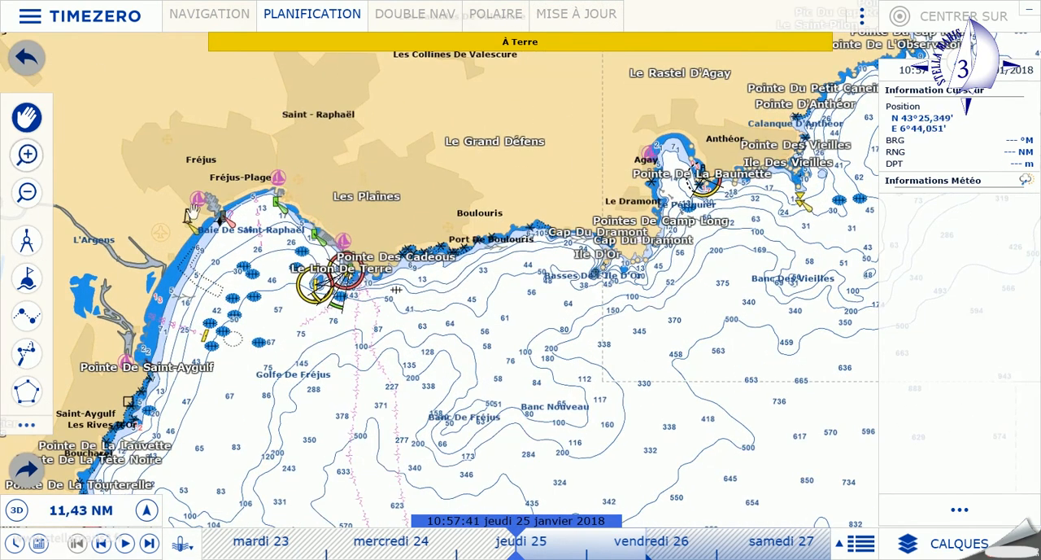
{"action": "left_click_drag", "start_coordinate": [253, 238], "coordinate": [526, 363]}
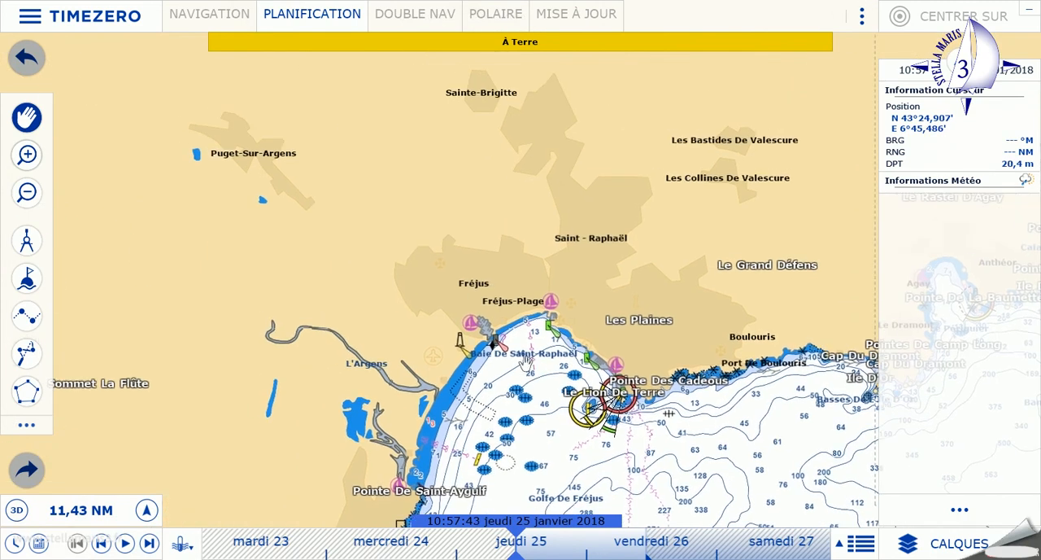
{"action": "left_click", "coordinate": [38, 159]}
{"action": "left_click_drag", "start_coordinate": [439, 366], "coordinate": [49, 73]}
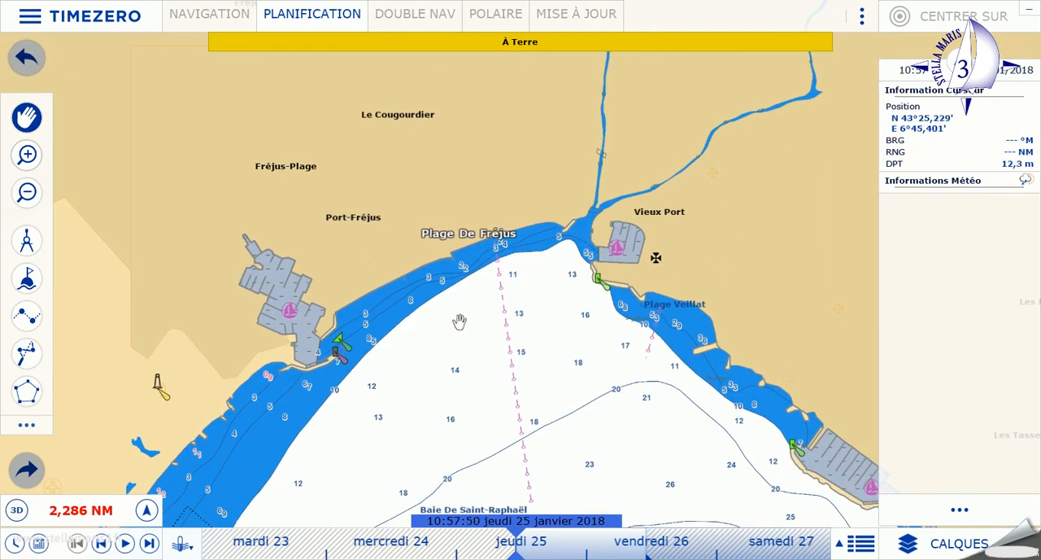